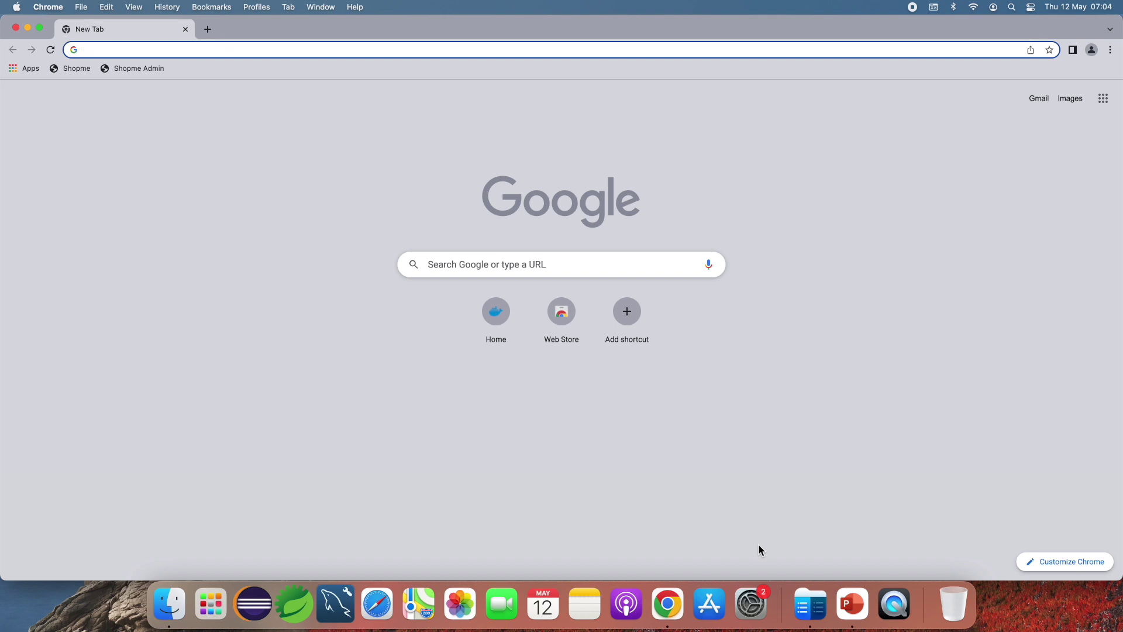
- Load oracle.com/java/technologies/downloads and switch from Java 18 to the Java 17 downloads
type("oracle.c")
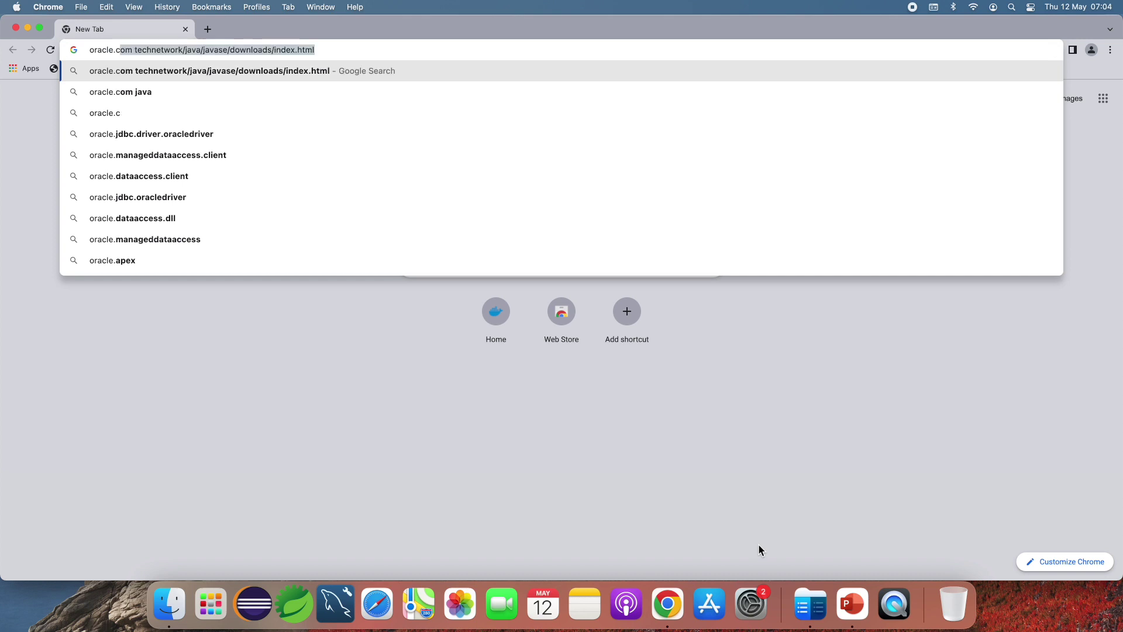
type("om/java")
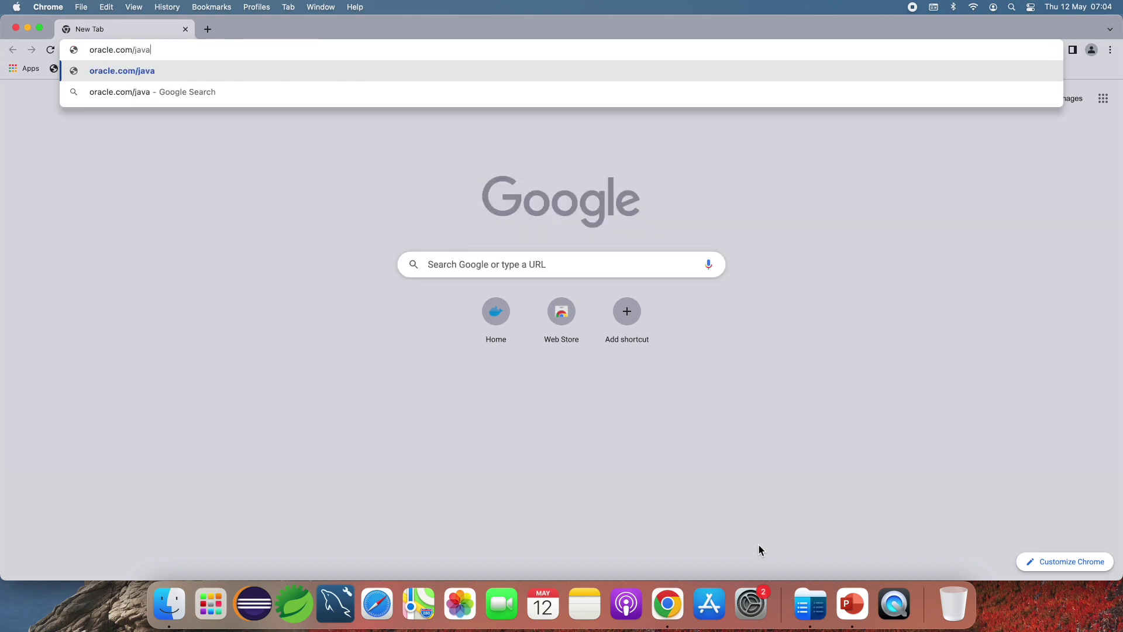
type("/technolog")
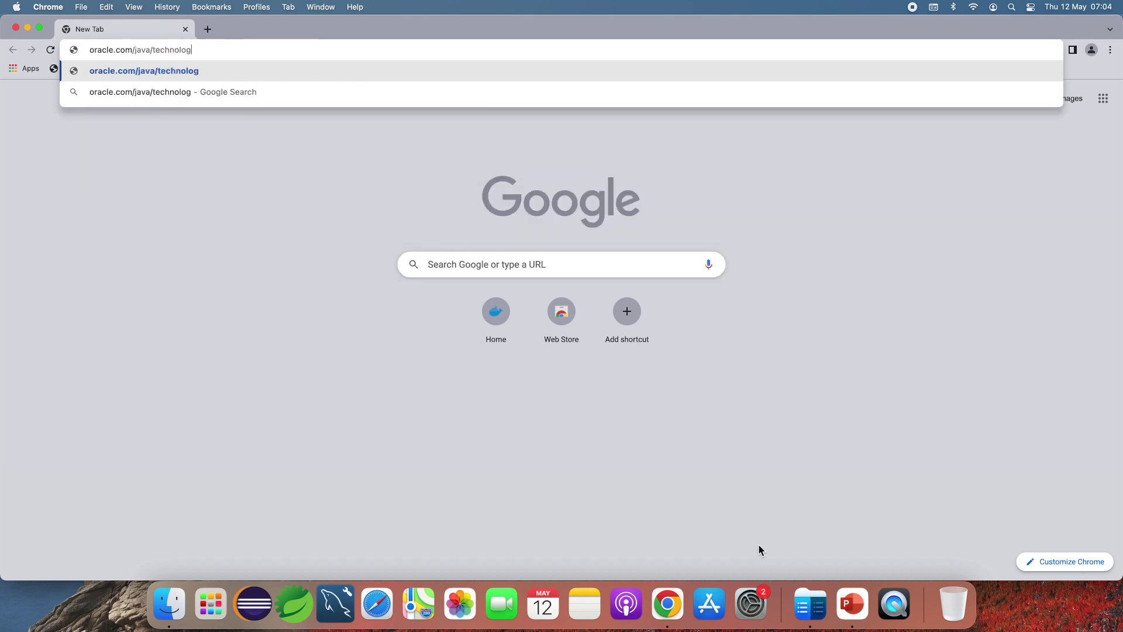
type("ies/downloads")
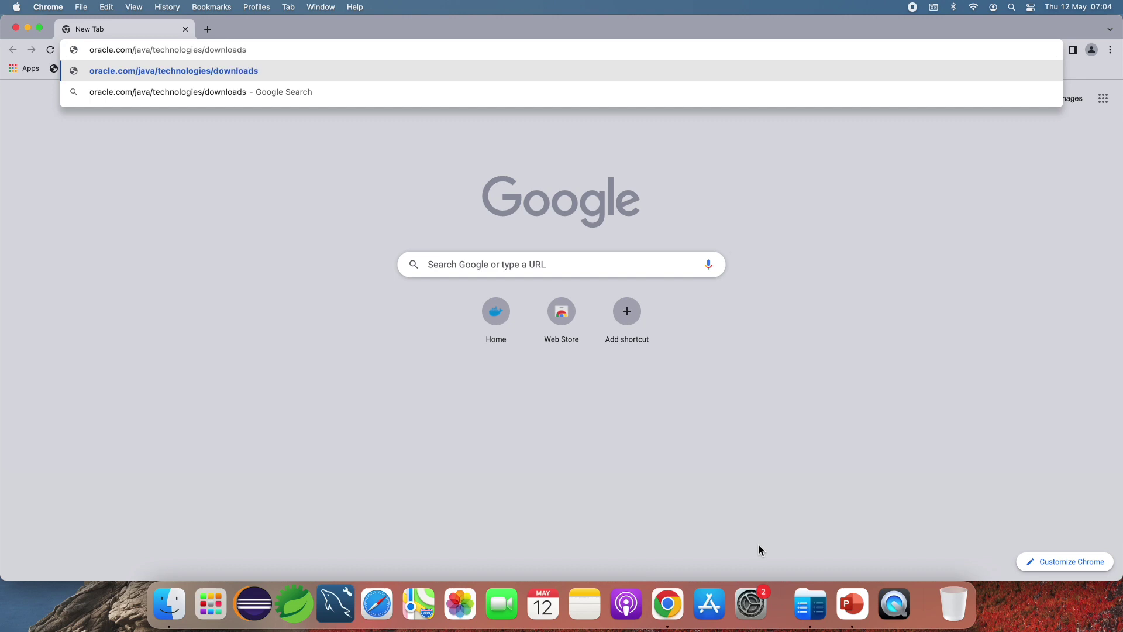
key("Return")
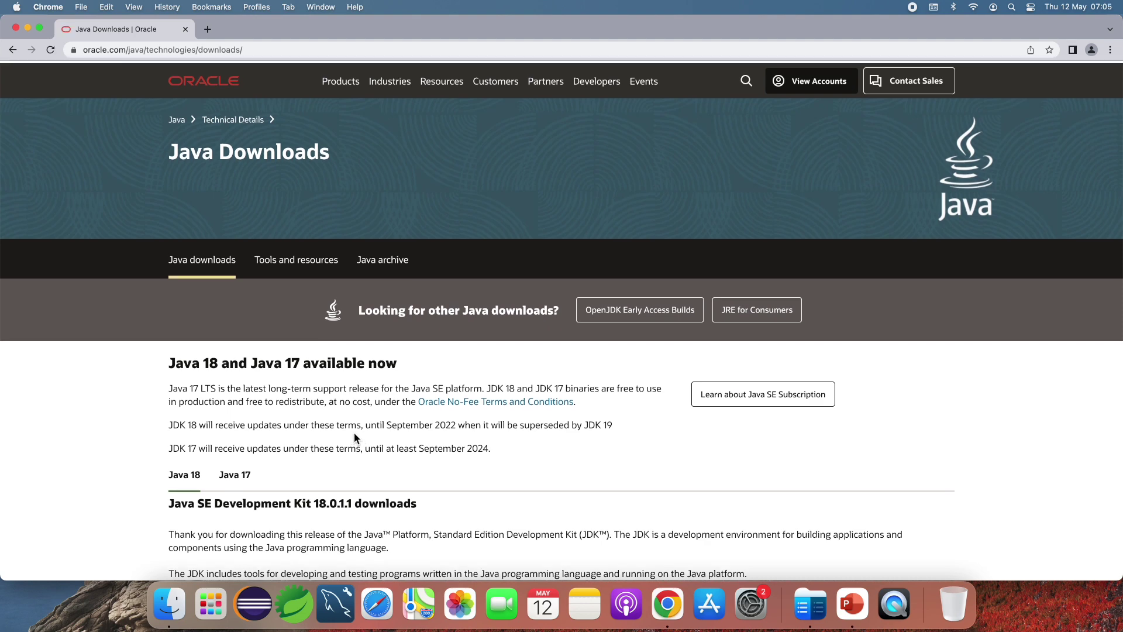
scroll(356, 436, "down", 1)
scroll(355, 434, "down", 10)
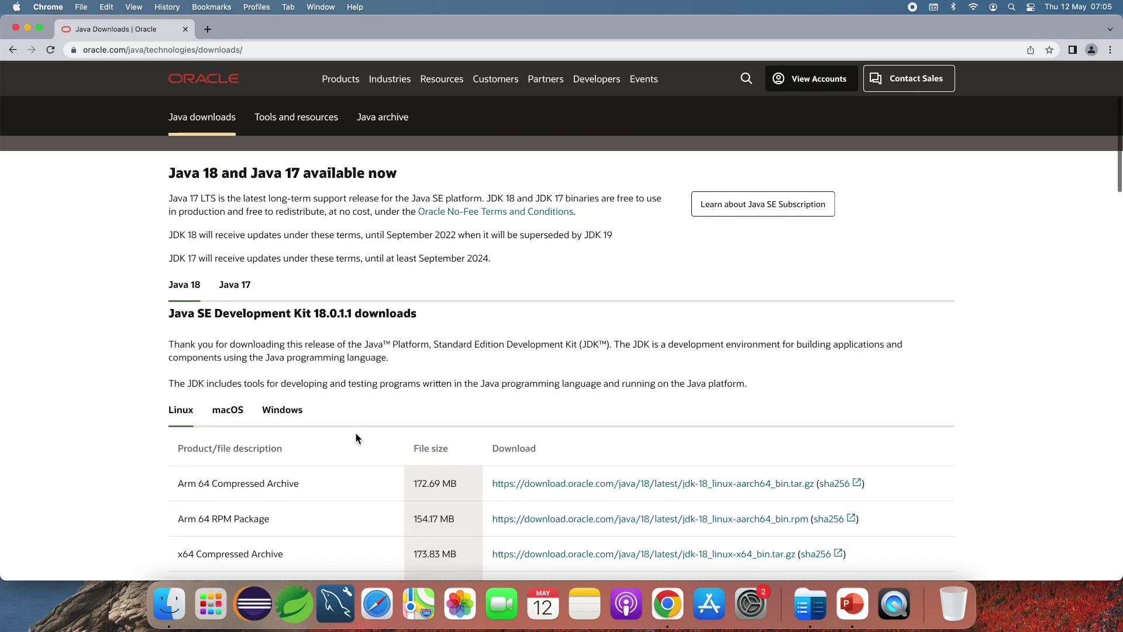
scroll(335, 431, "up", 4)
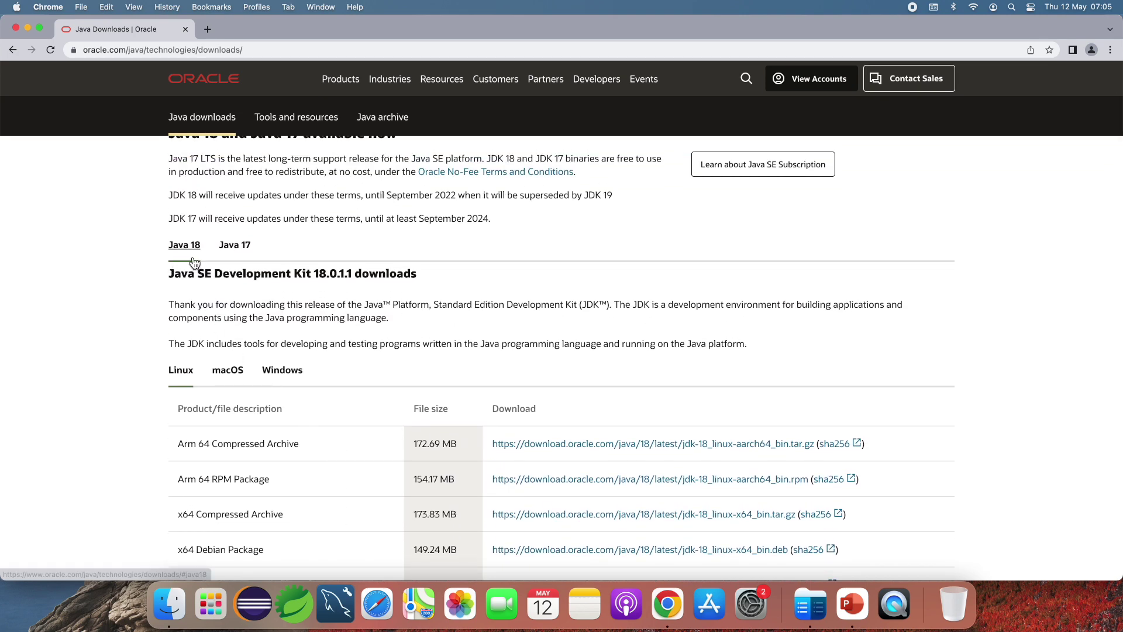
left_click(235, 256)
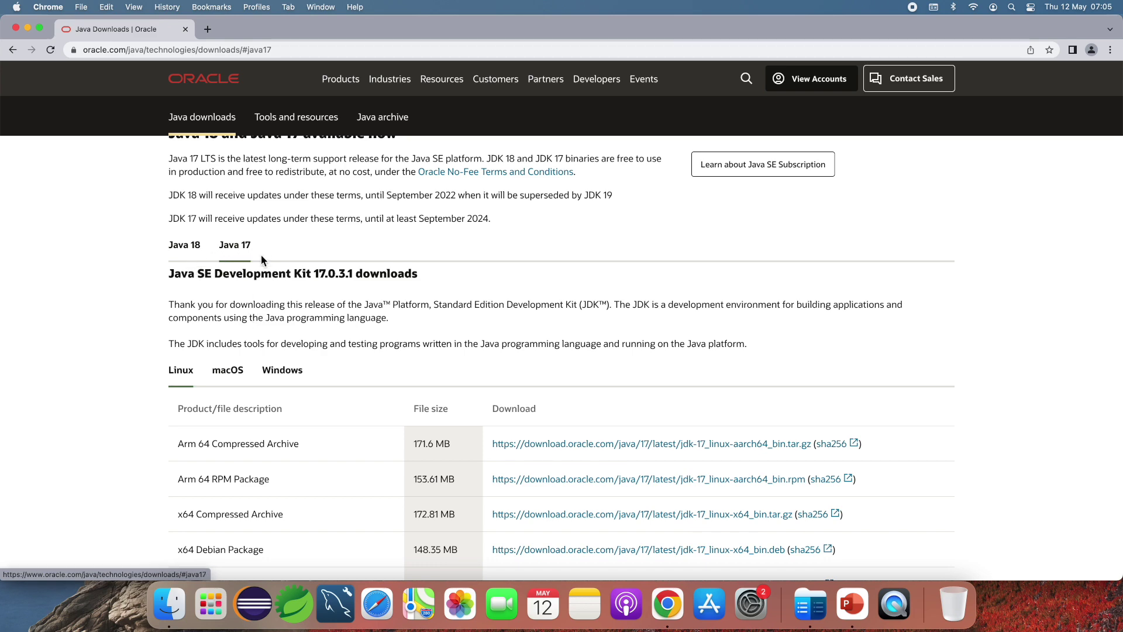
- Switch the JDK 17 downloads list to the macOS tab
scroll(388, 340, "up", 1)
scroll(388, 342, "down", 1)
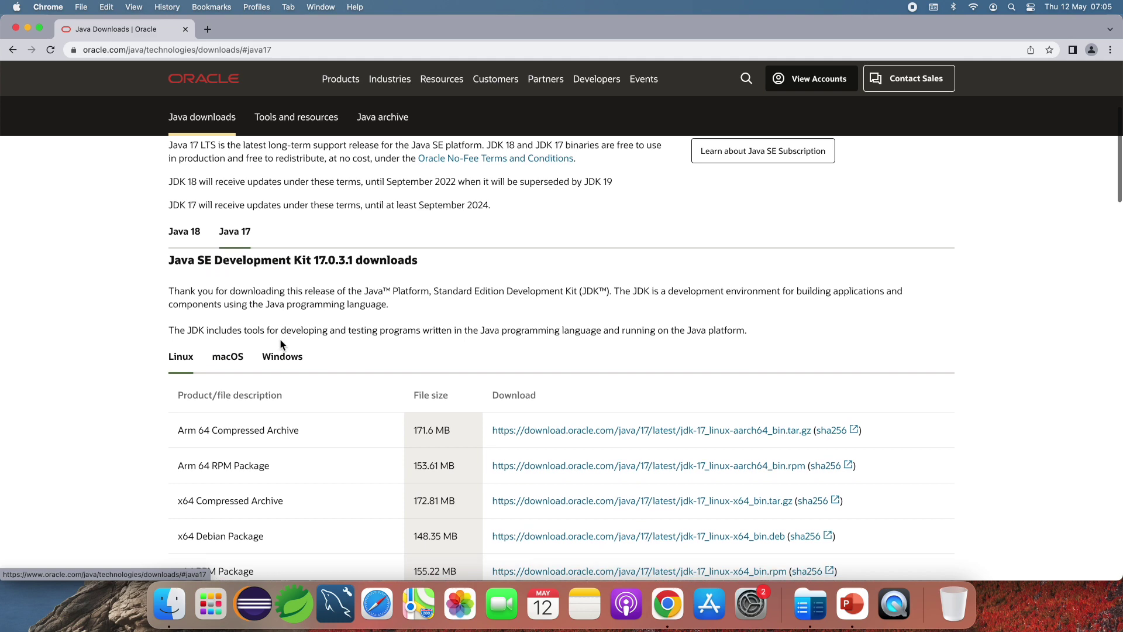
left_click(236, 359)
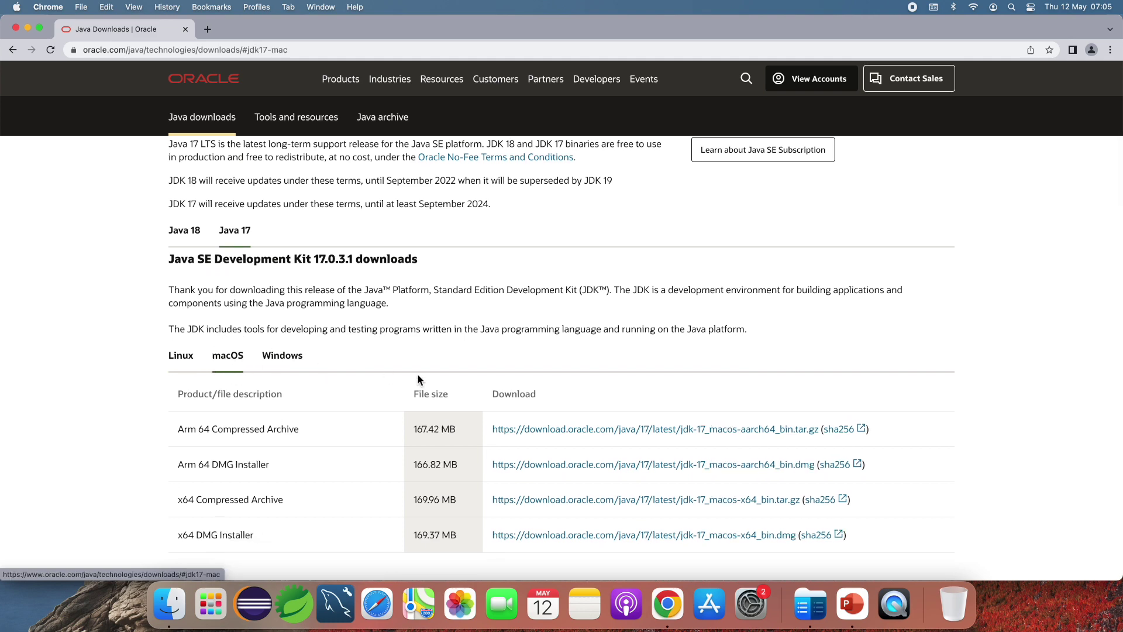
- Highlight the x64 and Arm 64 DMG Installer entries, then open the Apple menu for Mac details
scroll(417, 377, "up", 2)
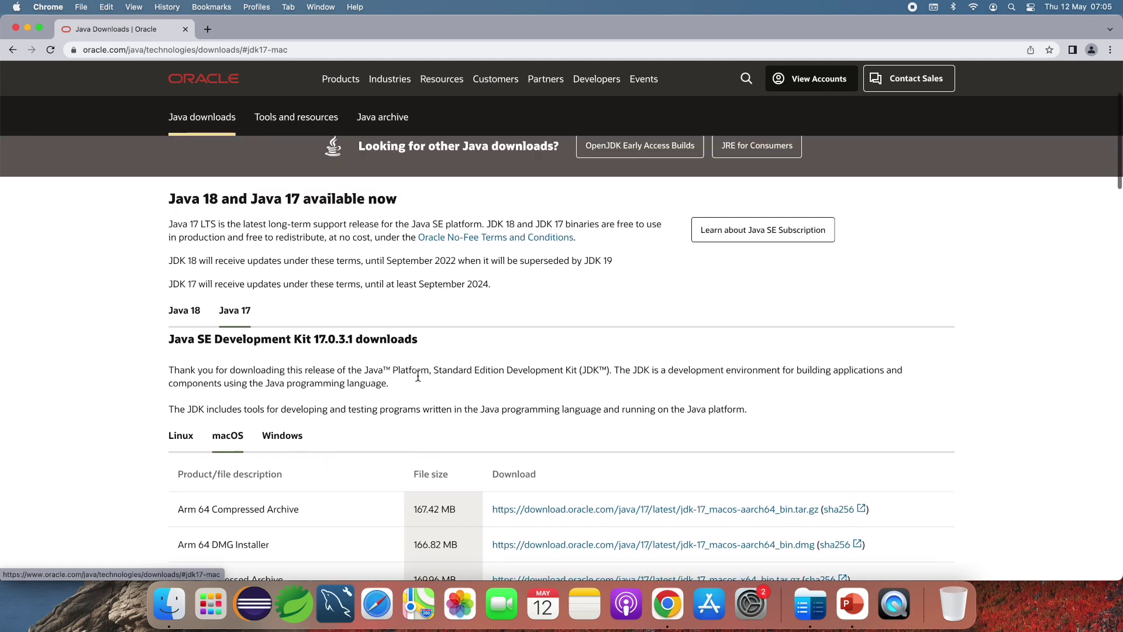
scroll(414, 377, "down", 4)
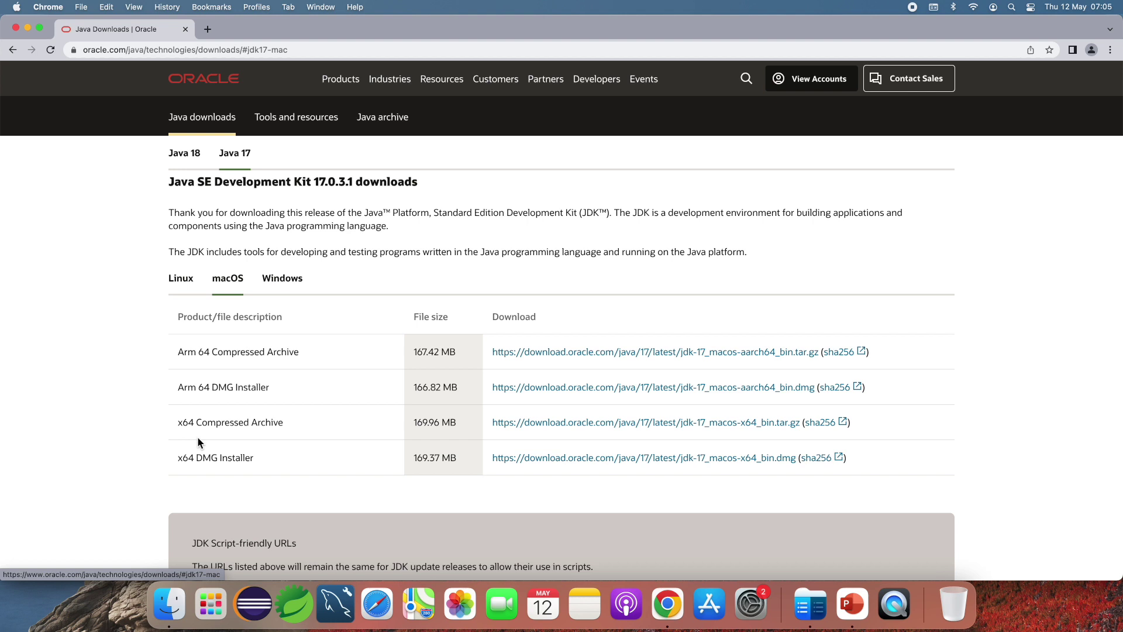
left_click_drag(174, 458, 271, 458)
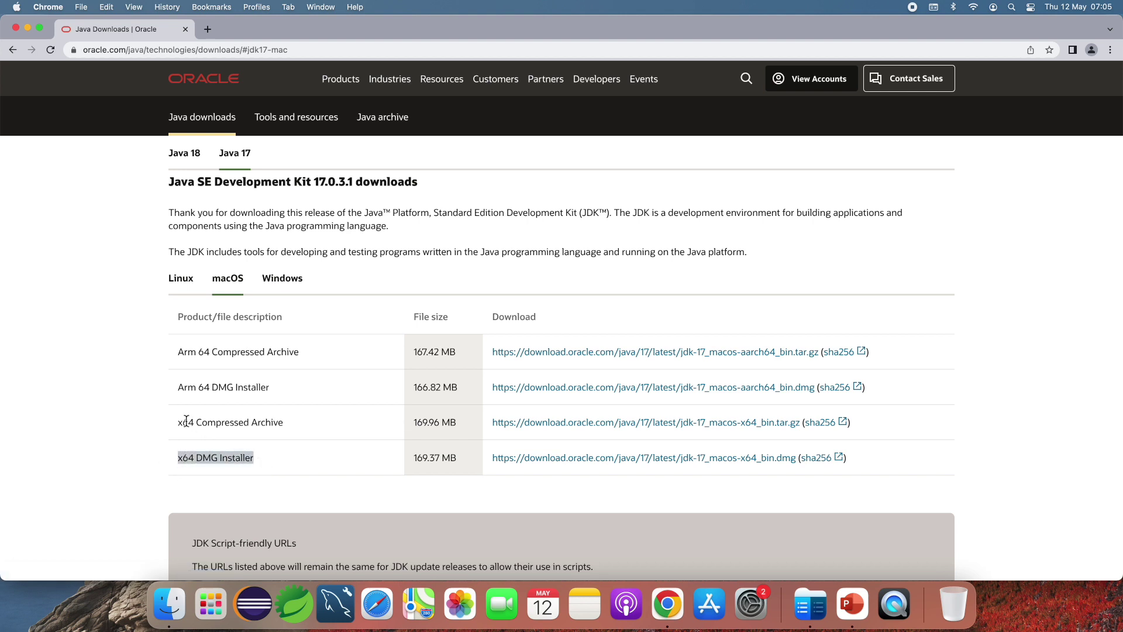
left_click(175, 391)
left_click_drag(176, 390, 251, 386)
left_click(290, 386)
scroll(290, 385, "up", 1)
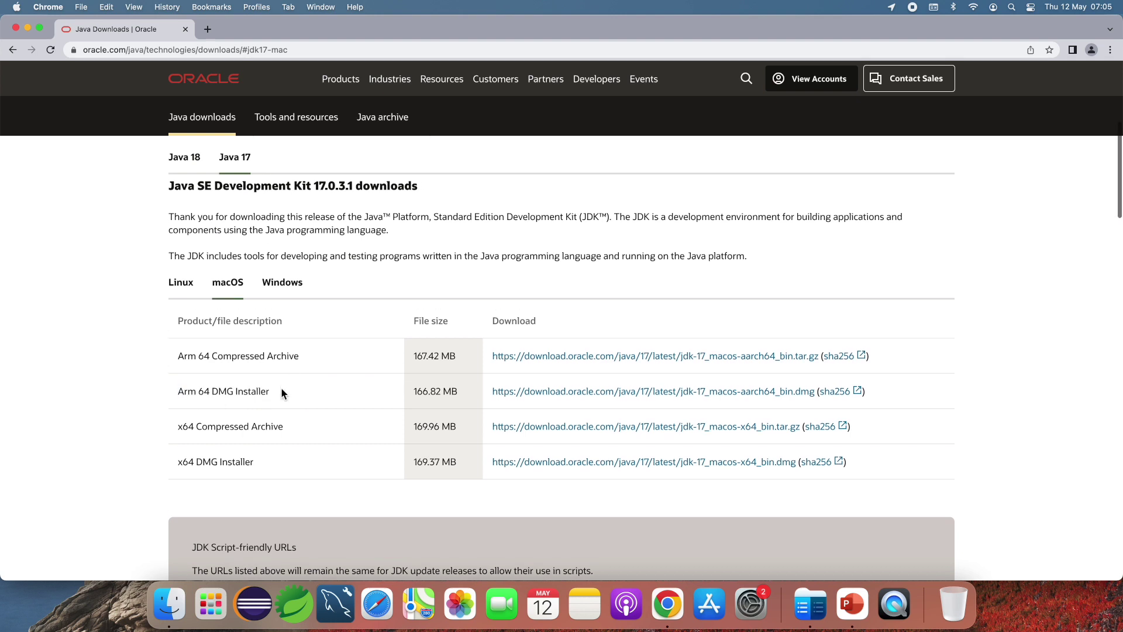
left_click(16, 7)
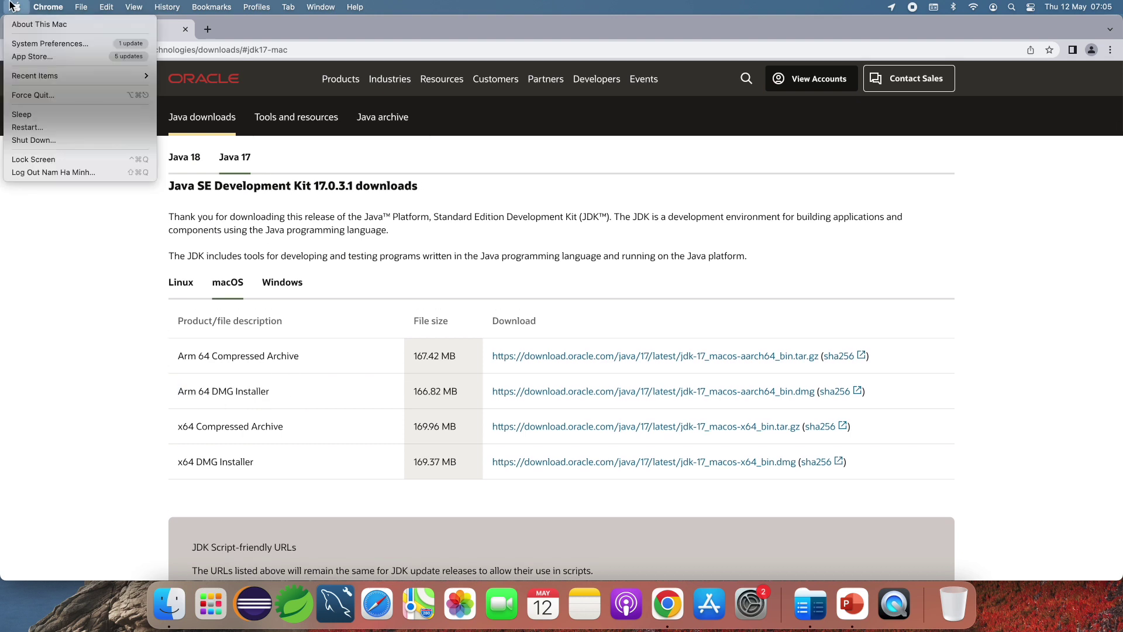
left_click(16, 30)
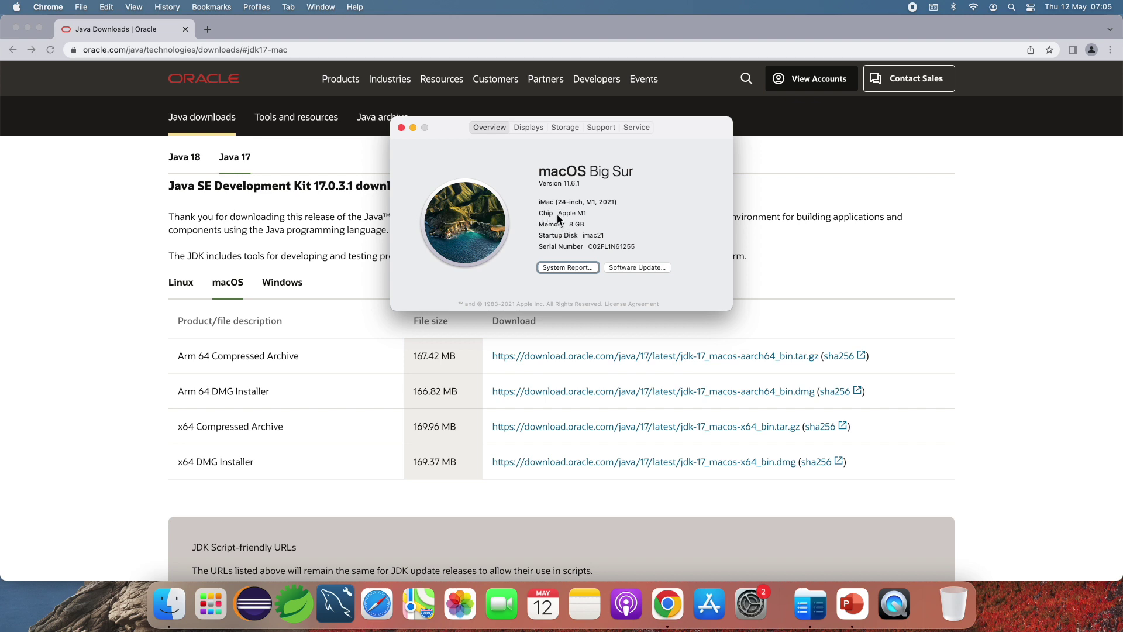
left_click_drag(558, 214, 591, 215)
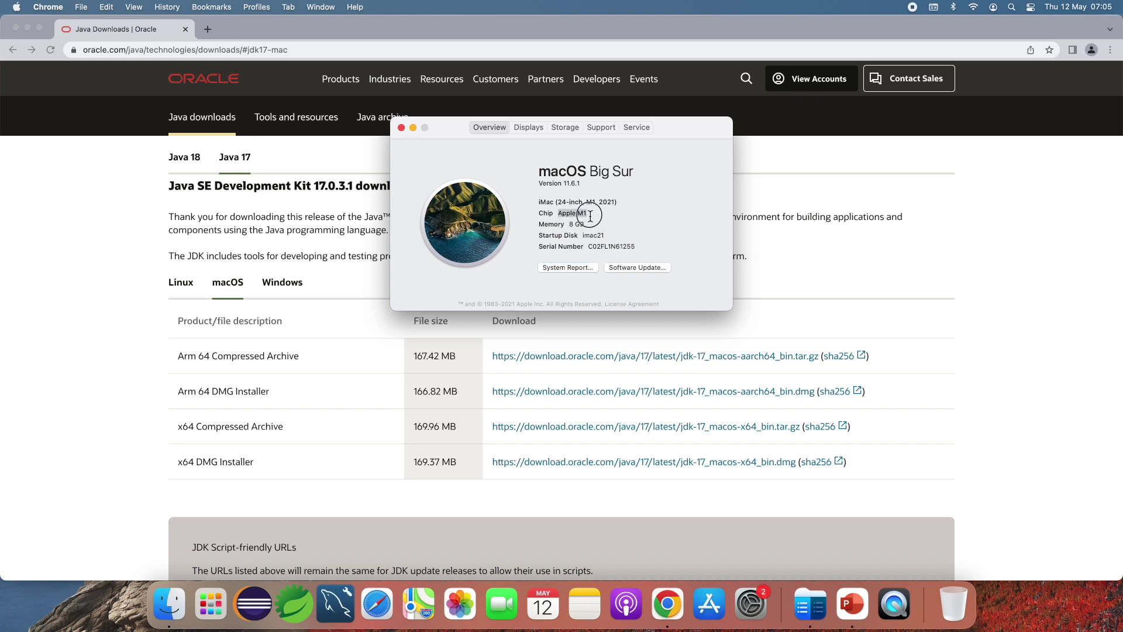
left_click(402, 128)
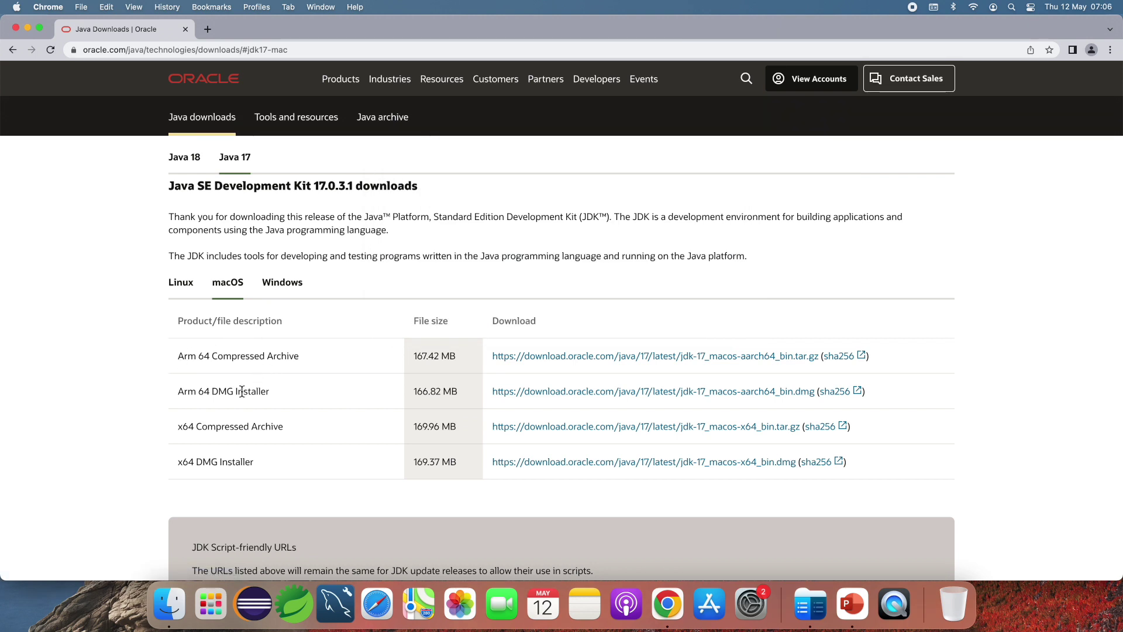
- Download jdk-17_macos-aarch64_bin.dmg from the Arm 64 DMG Installer row and open its download options
left_click_drag(176, 396, 279, 398)
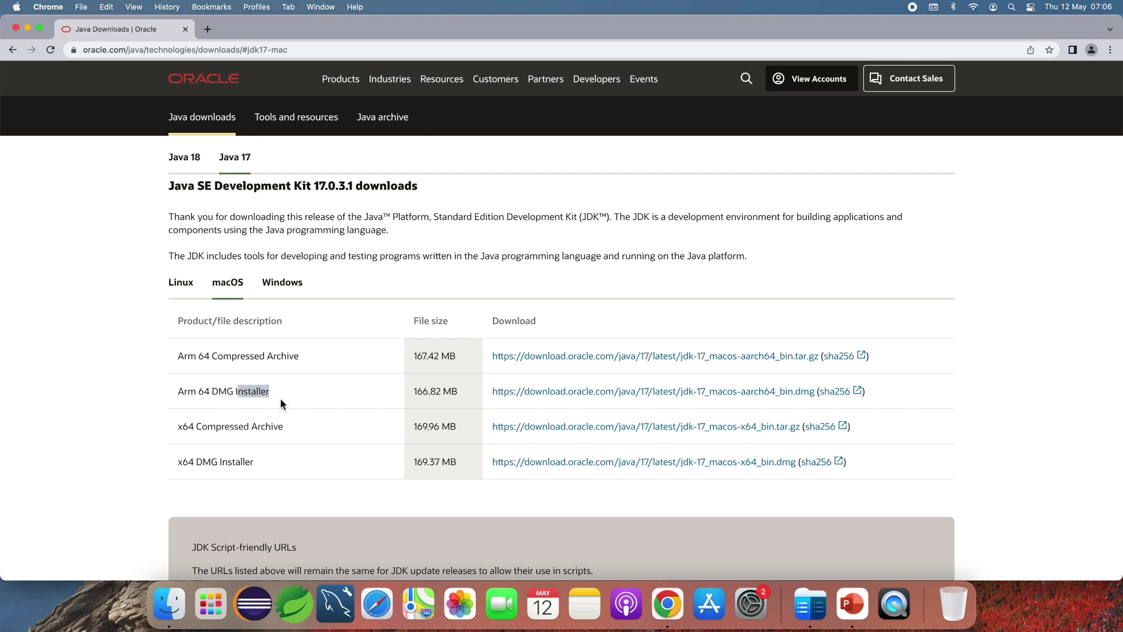
left_click(575, 397)
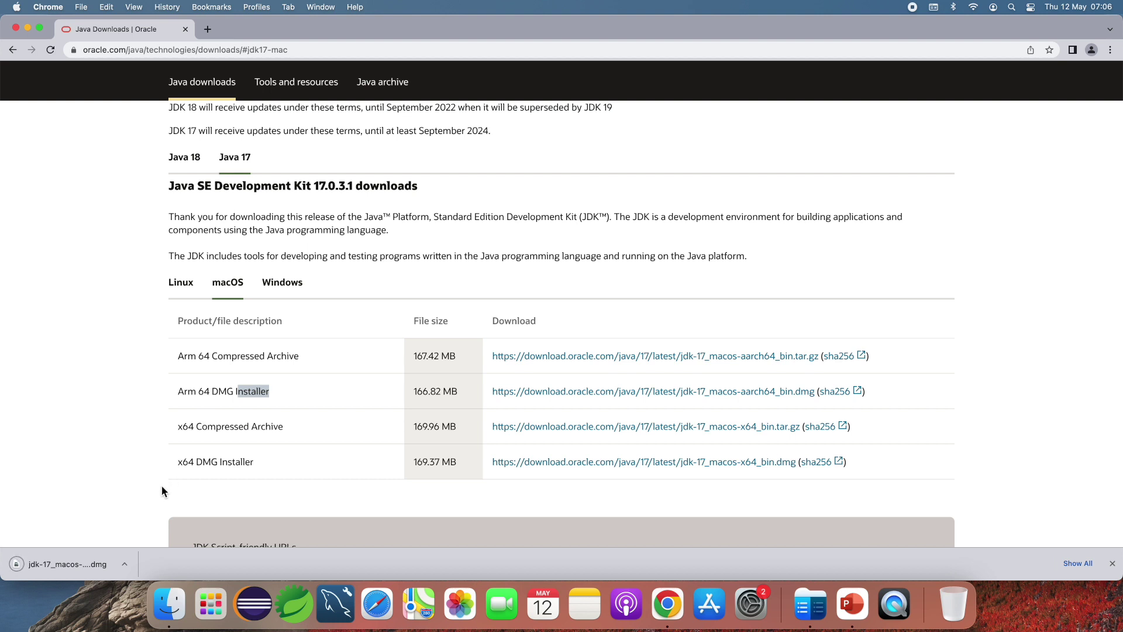
left_click(124, 563)
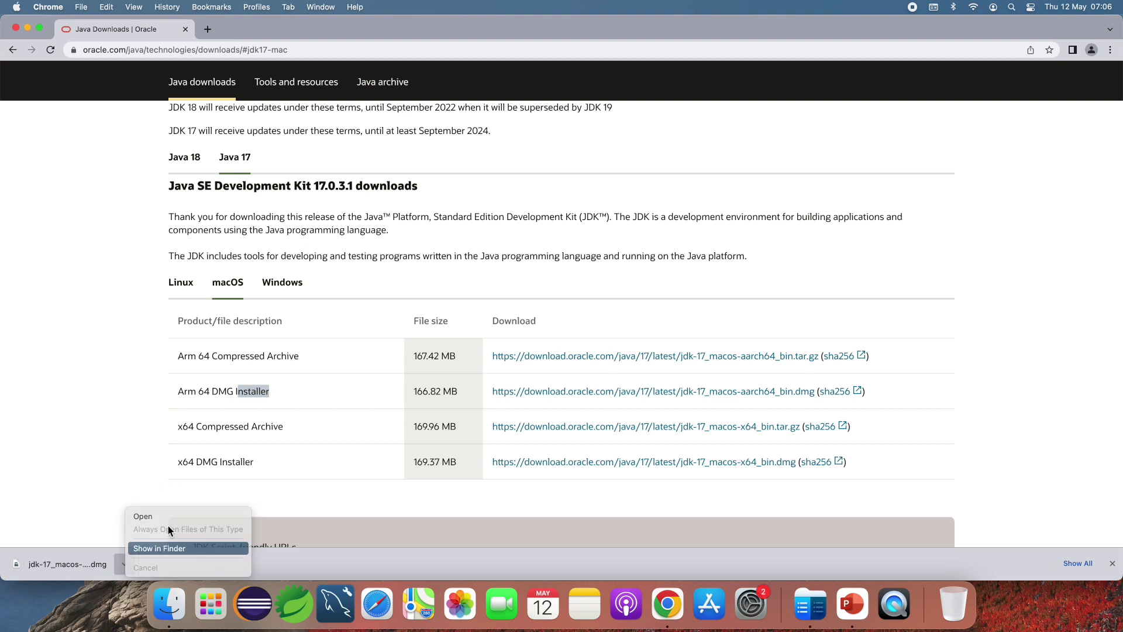
- Show jdk-17_macos-aarch64_bin.dmg in the Downloads folder and mount it
left_click(166, 547)
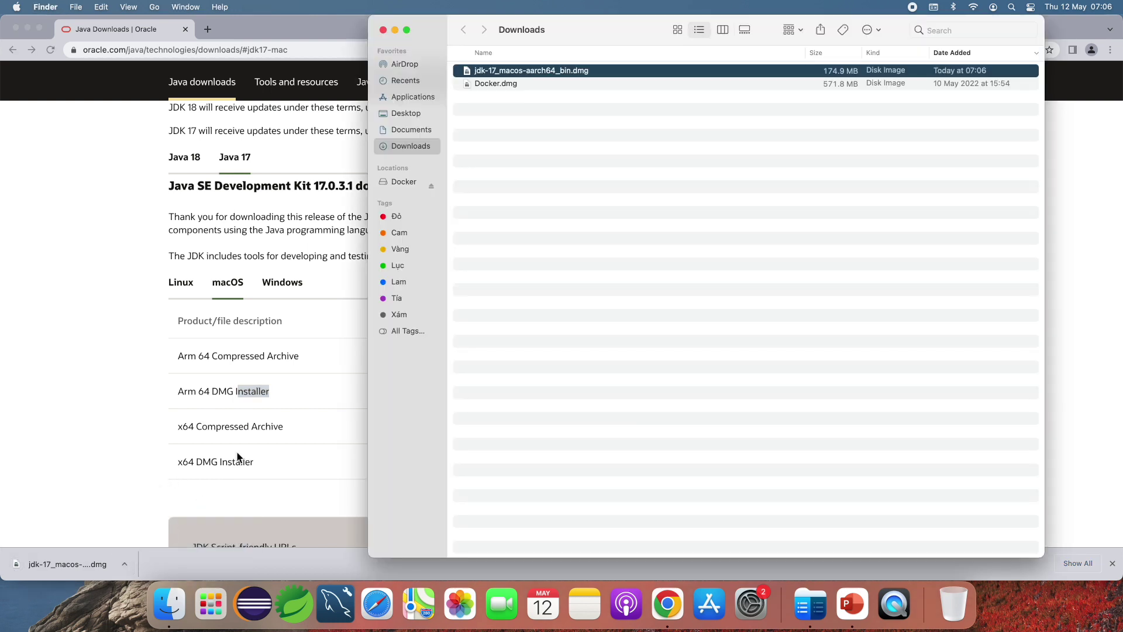
double_click(545, 74)
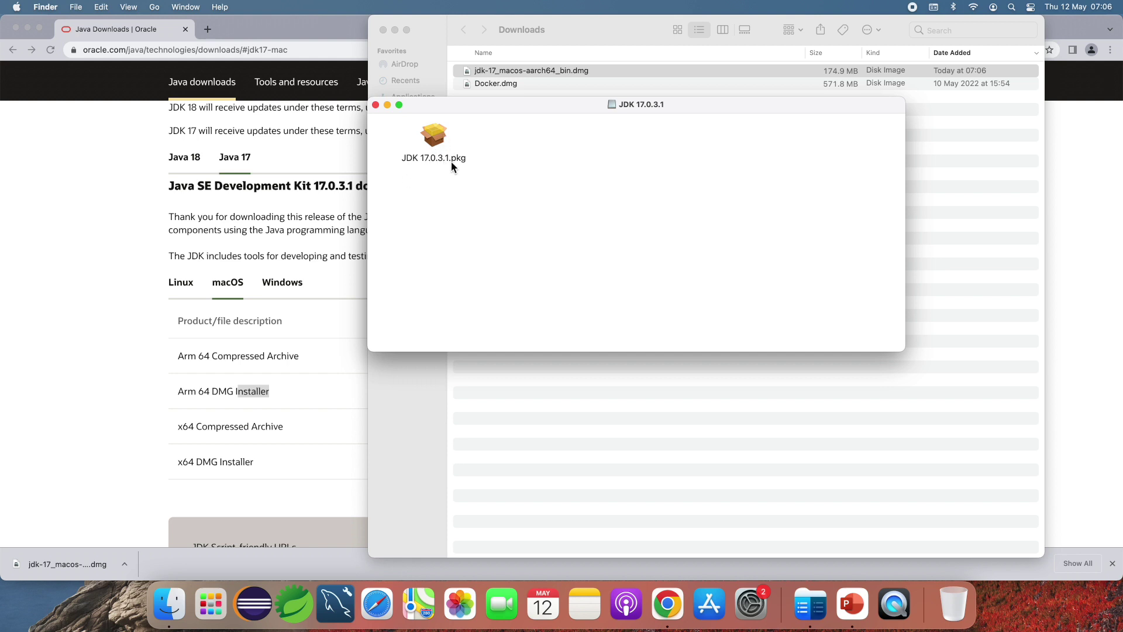
- Run the JDK 17.0.3.1.pkg standard installation, authorising it with the account password
double_click(430, 143)
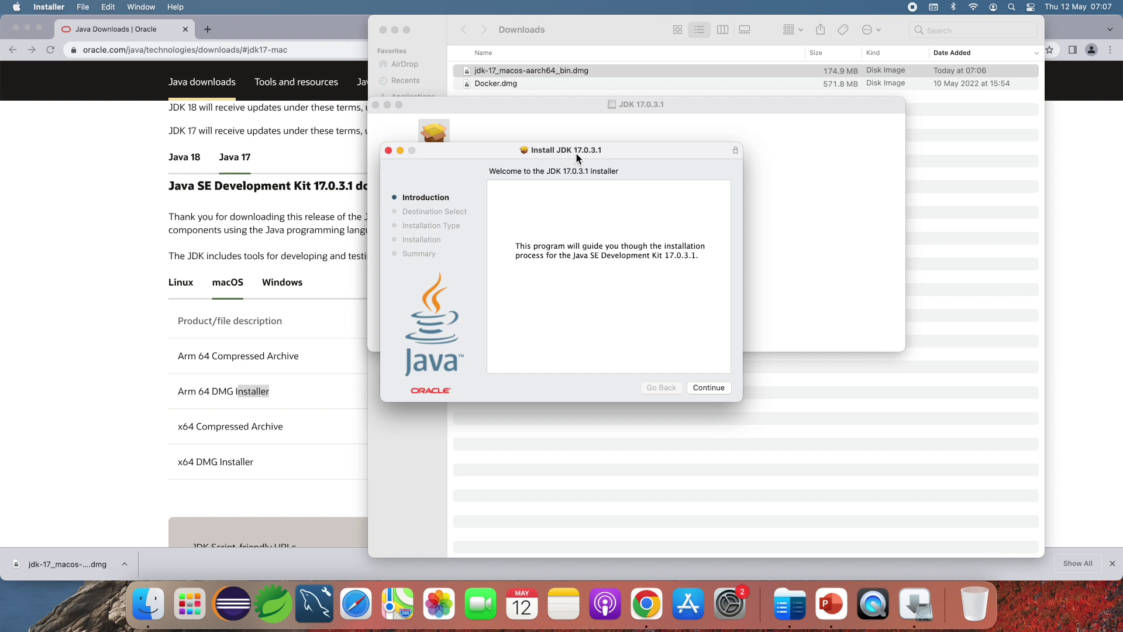
left_click_drag(576, 153, 577, 147)
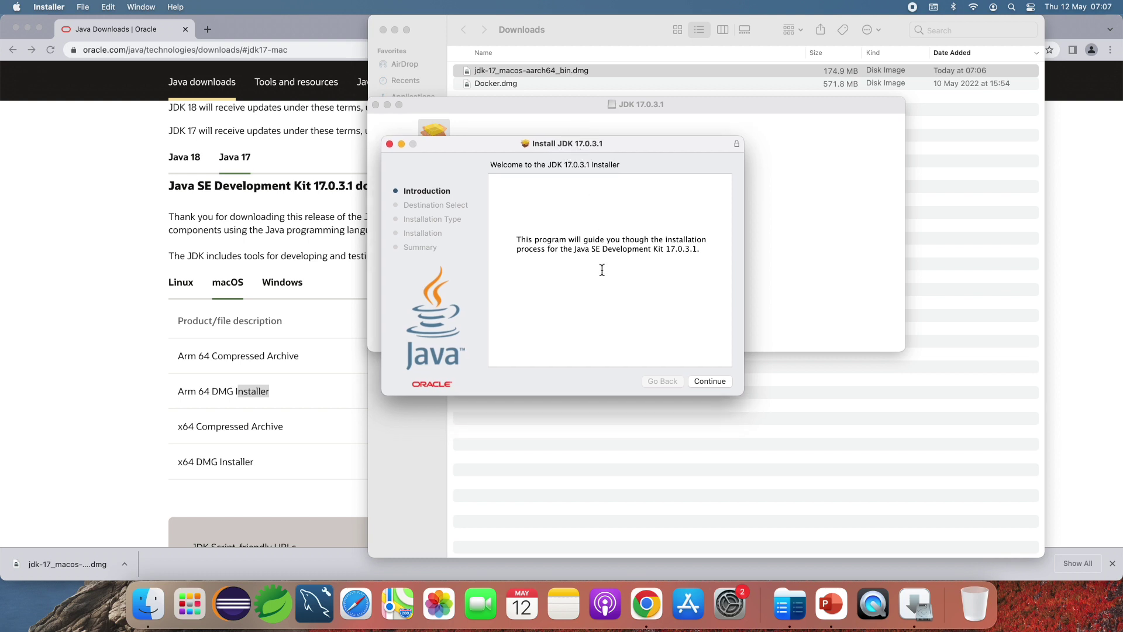
left_click(709, 384)
left_click(703, 384)
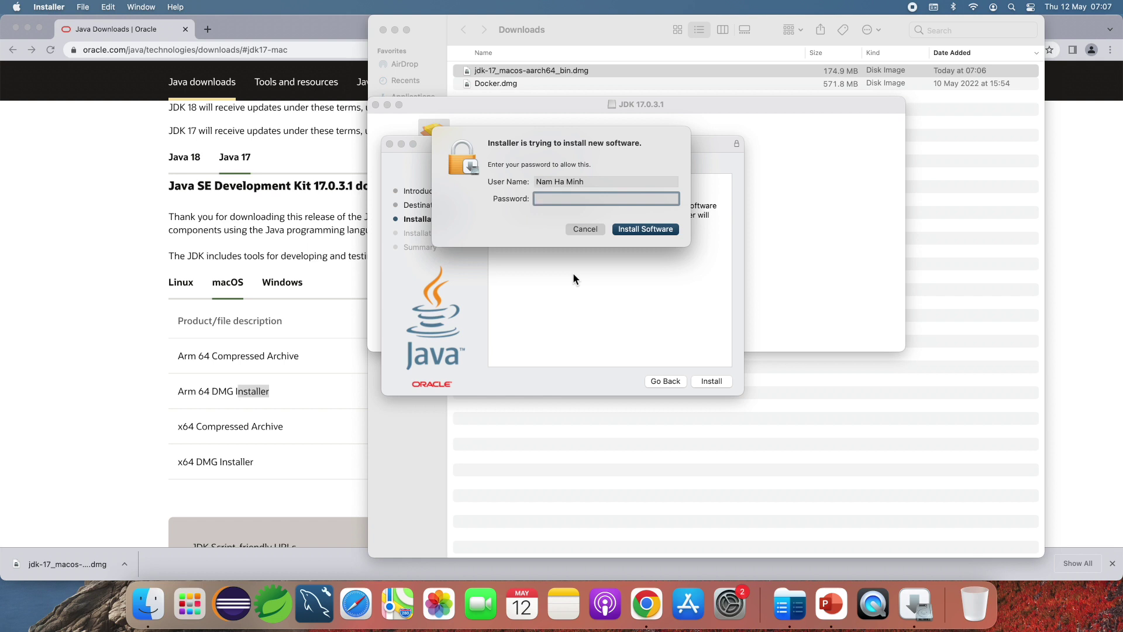
type("•••••••••••")
left_click(640, 228)
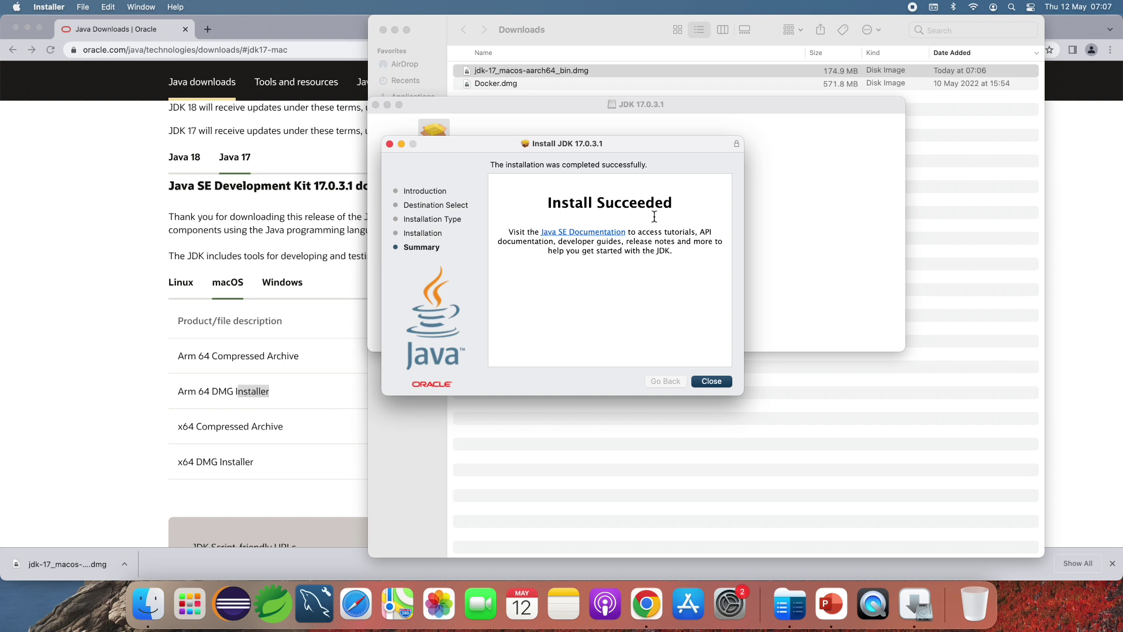
- Close the finished installer, move the disk image to the Trash, and close Downloads
left_click(710, 381)
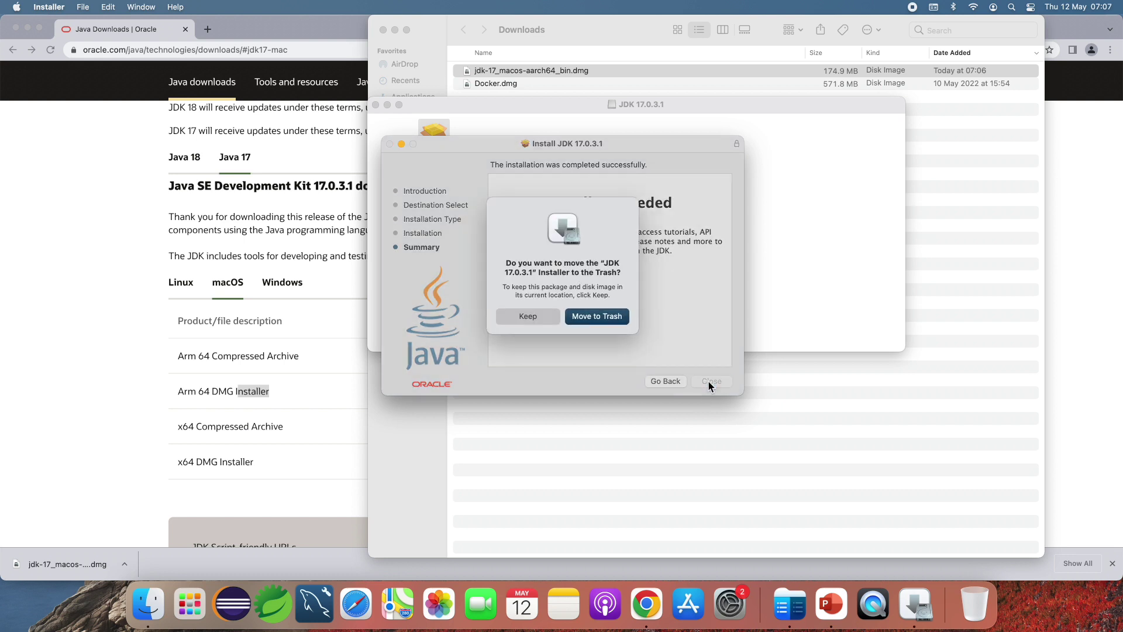
left_click(596, 317)
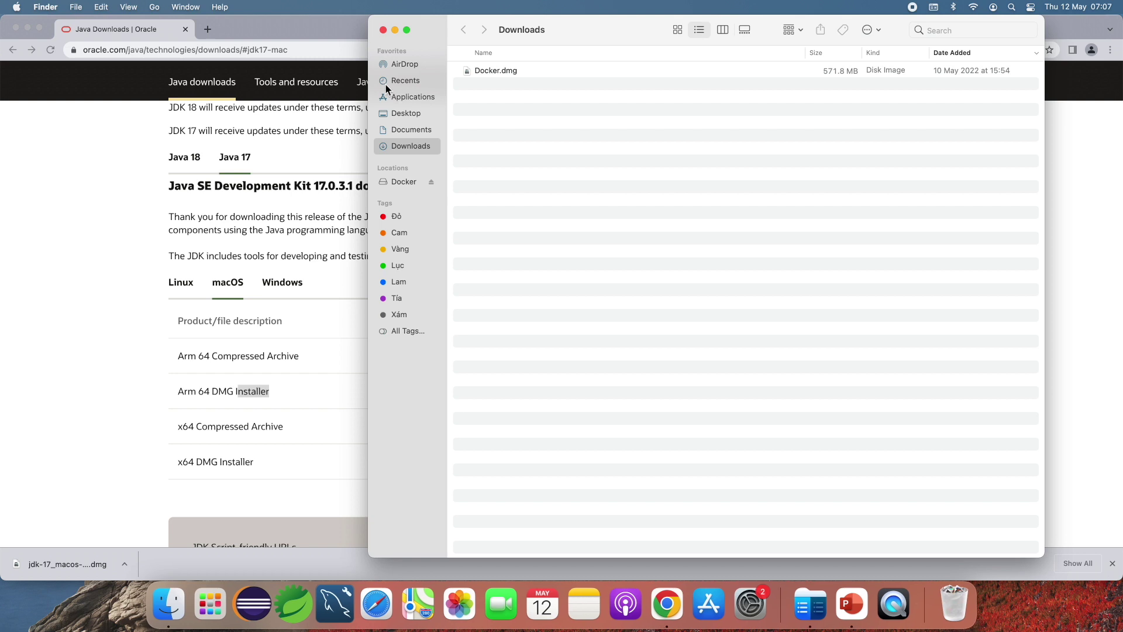
left_click(383, 30)
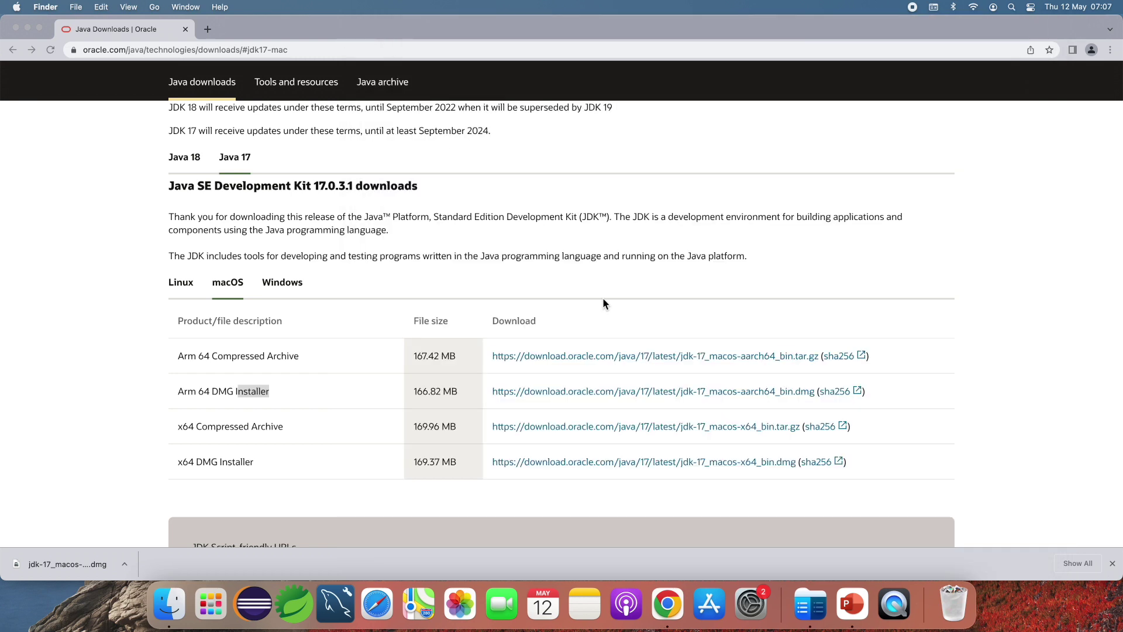
- Launch Terminal through Spotlight search
key("super+space")
type("termain")
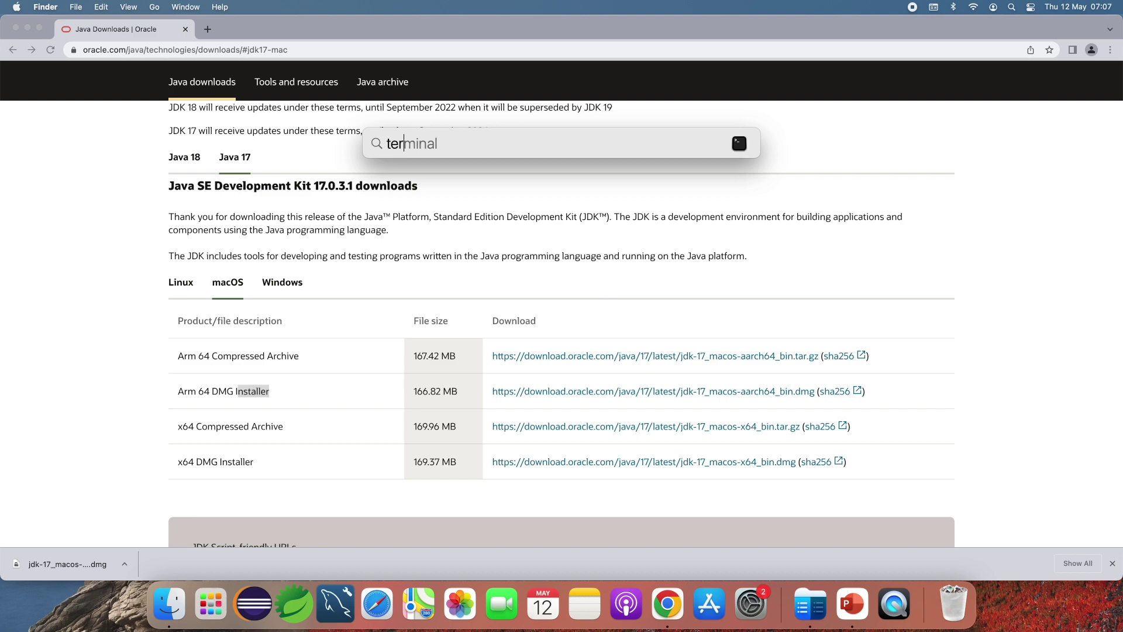
key("BackSpace")
key("BackSpace")
key("BackSpace")
type("i")
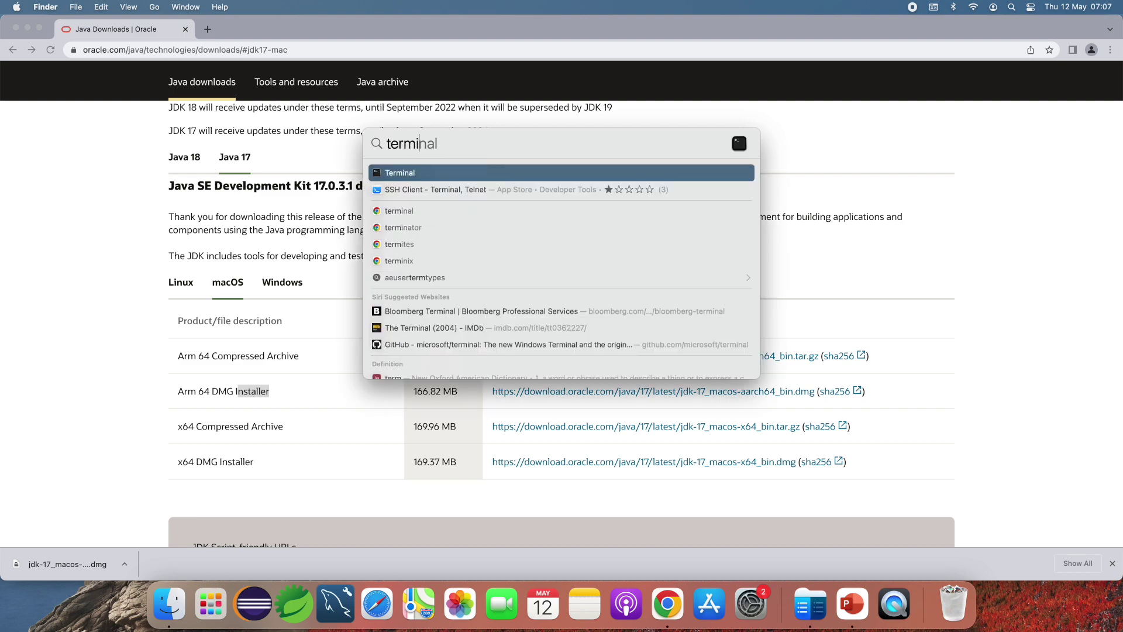
type("nal")
key("Return")
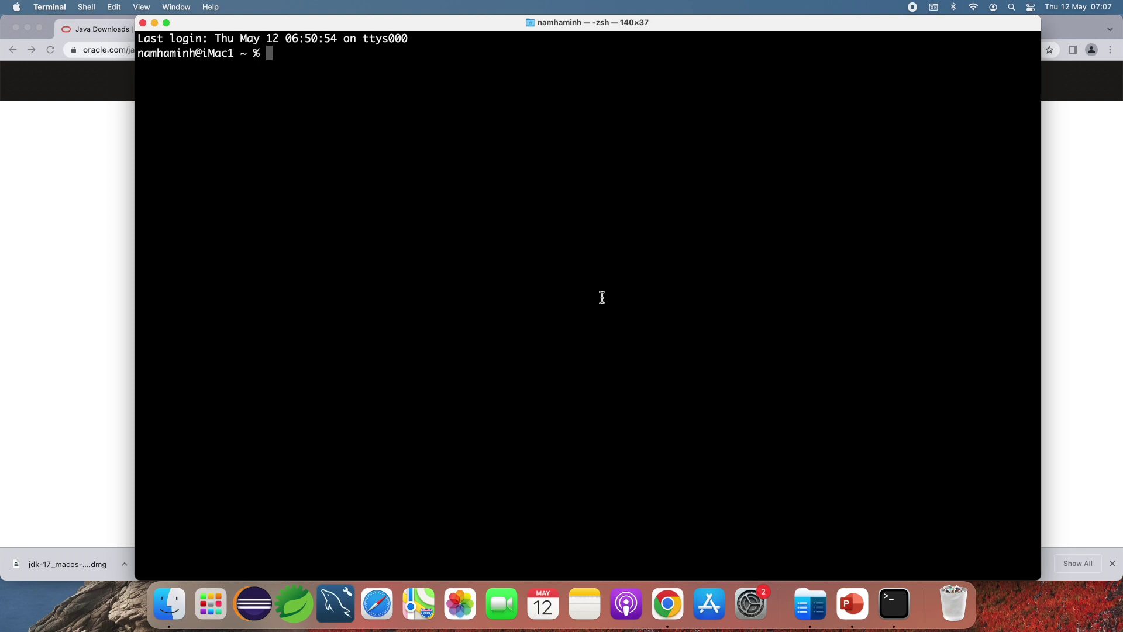
- Run java -version and javac -version, both reporting 17.0.3.1
type("java -version")
key("Return")
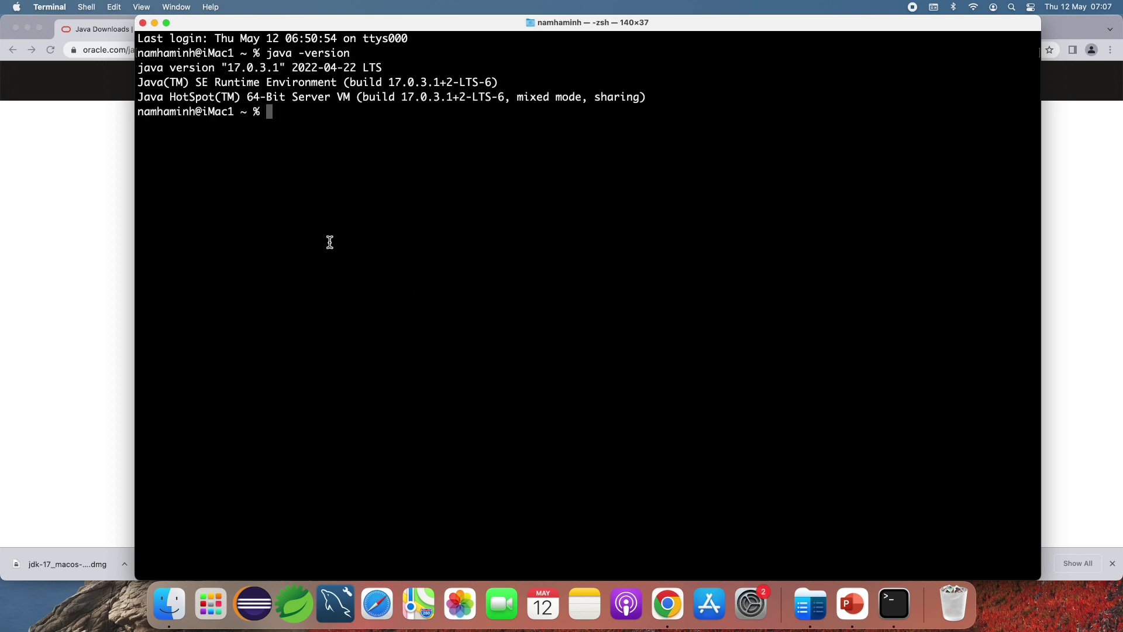
left_click_drag(224, 68, 304, 68)
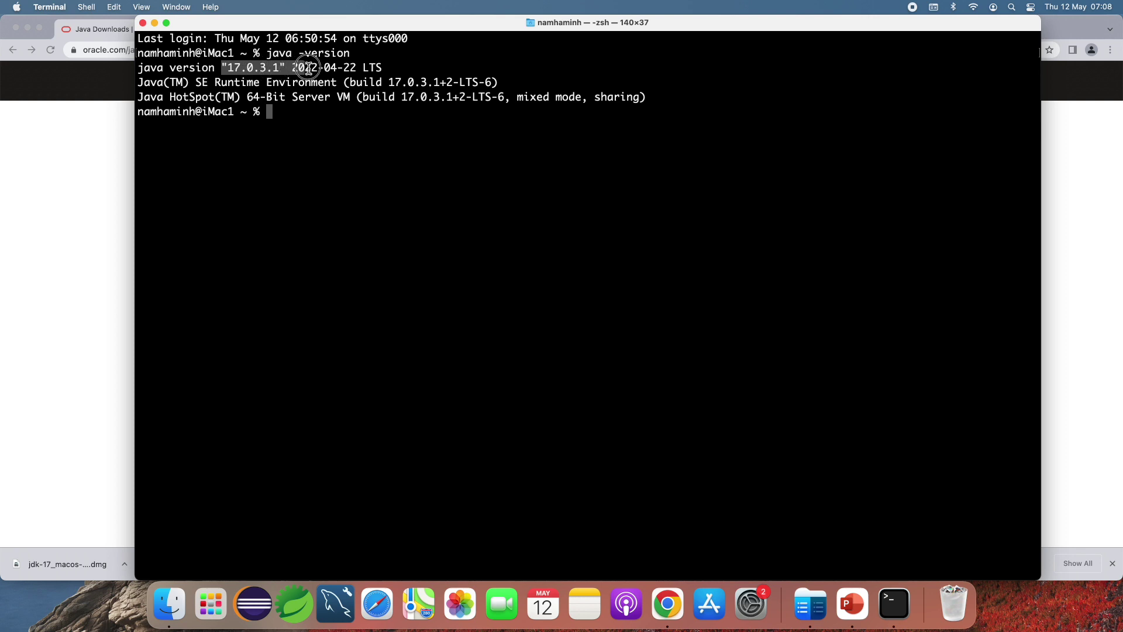
left_click(322, 116)
type("javac -version")
key("Return")
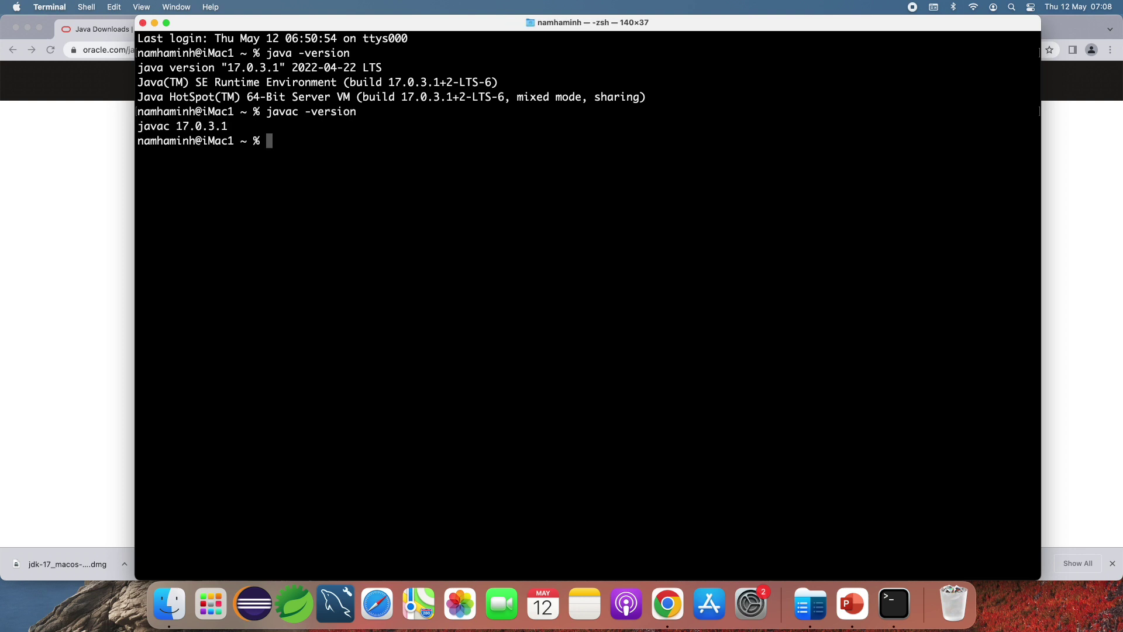